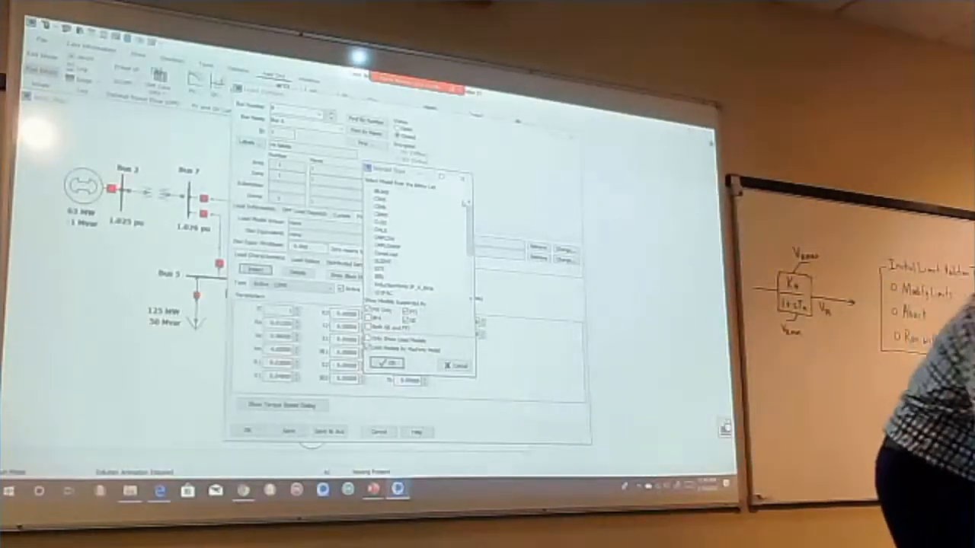
Cancel the model type selection and close the Load Options for the Bus 8 load.
click(462, 177)
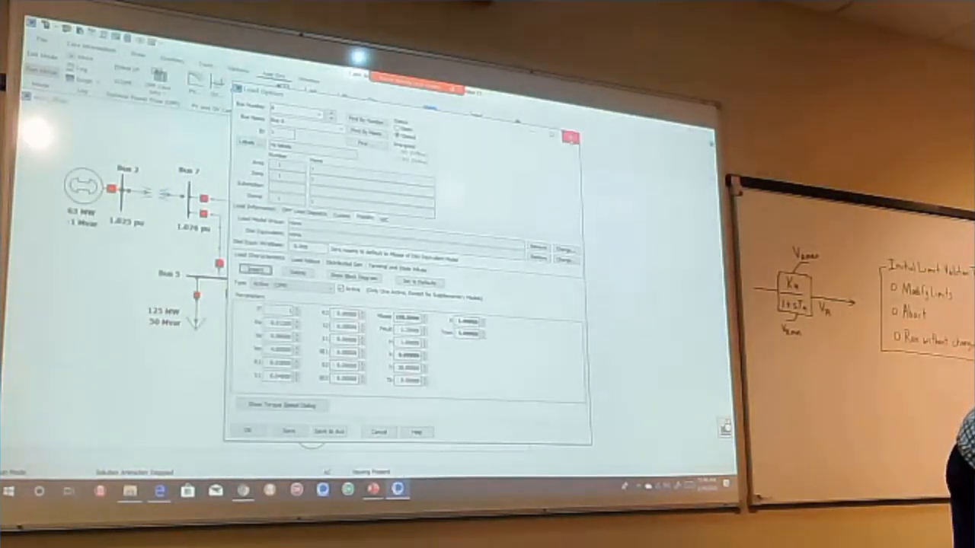
click(571, 137)
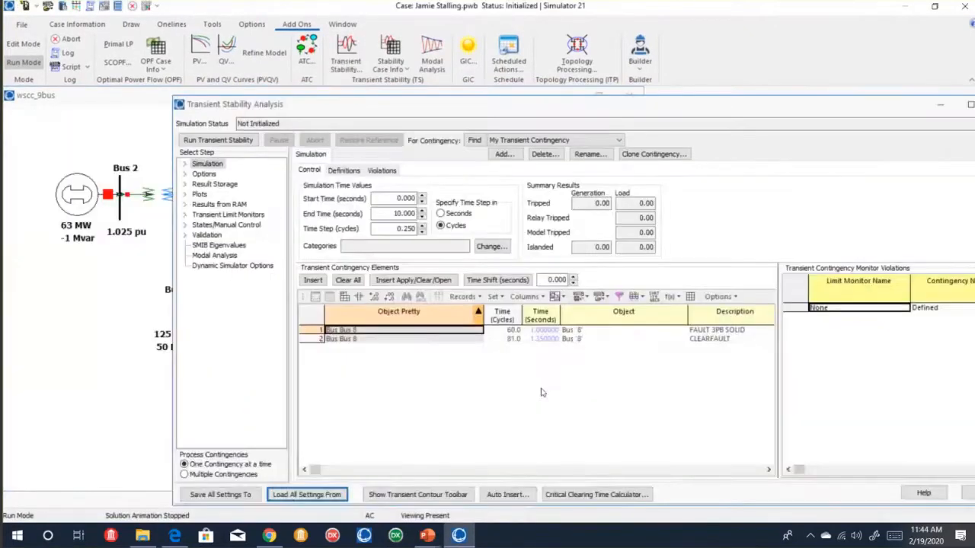
Auto-size the columns of the Transient Contingency Elements table and enlarge its text.
key(Tab)
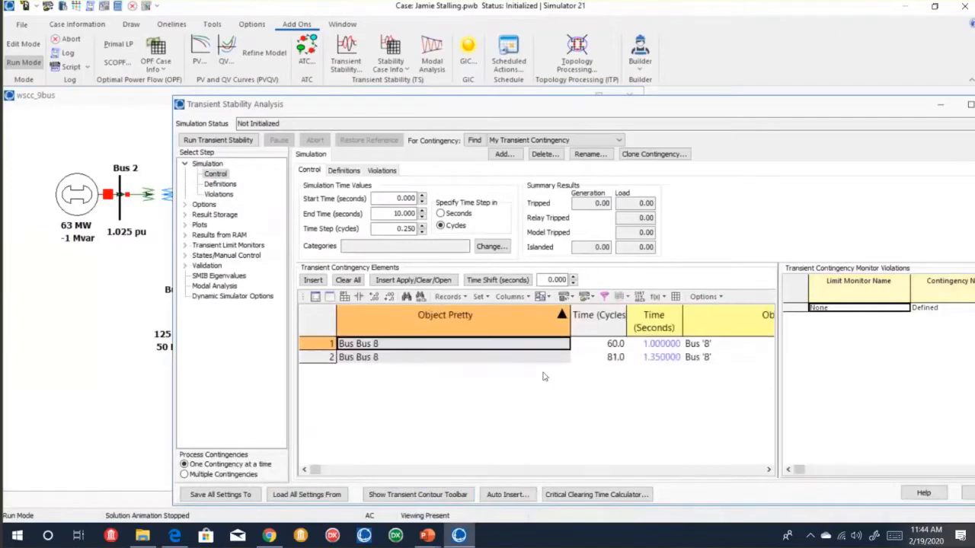
click(361, 297)
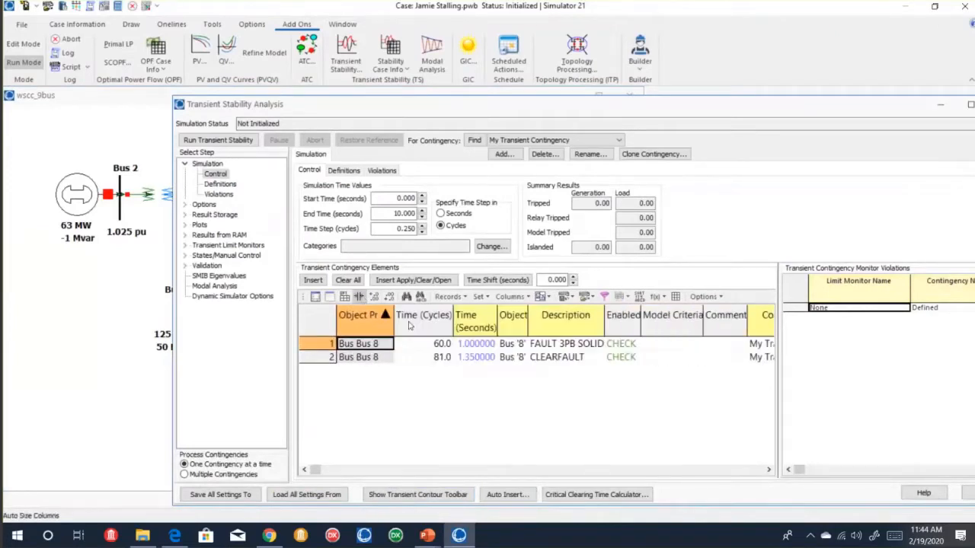
click(478, 344)
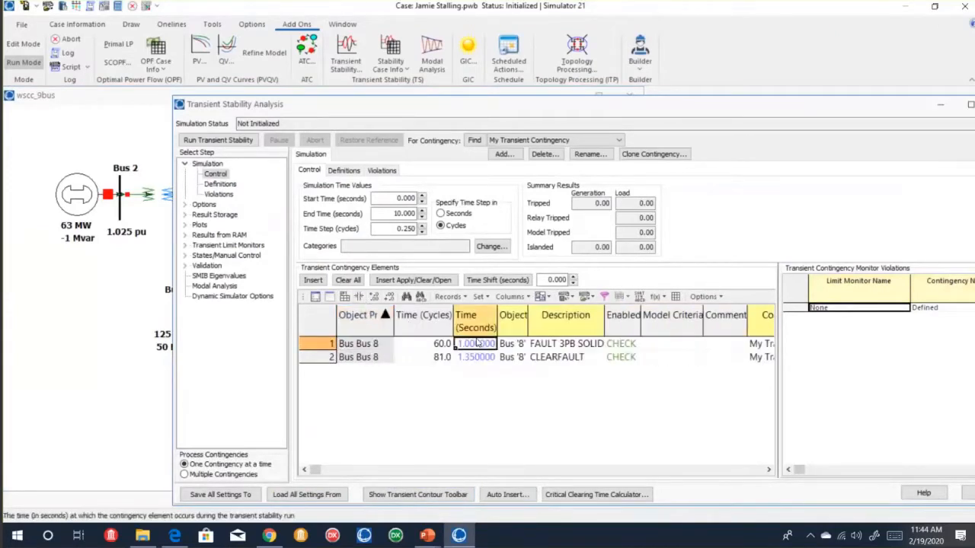
key(ctrl+Up)
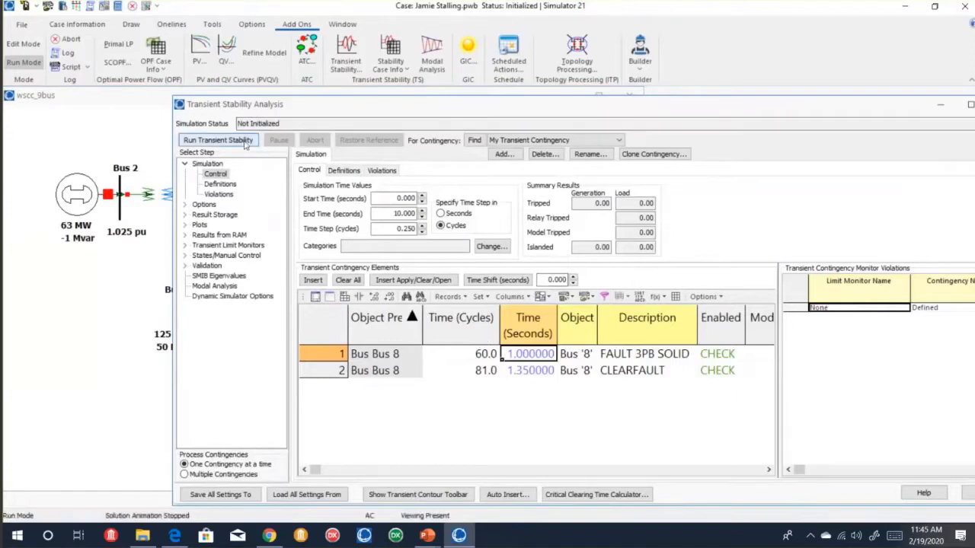
Run the transient stability simulation and bring up the Load_MW plot, moving the plot window clear of the one-line diagram.
click(218, 140)
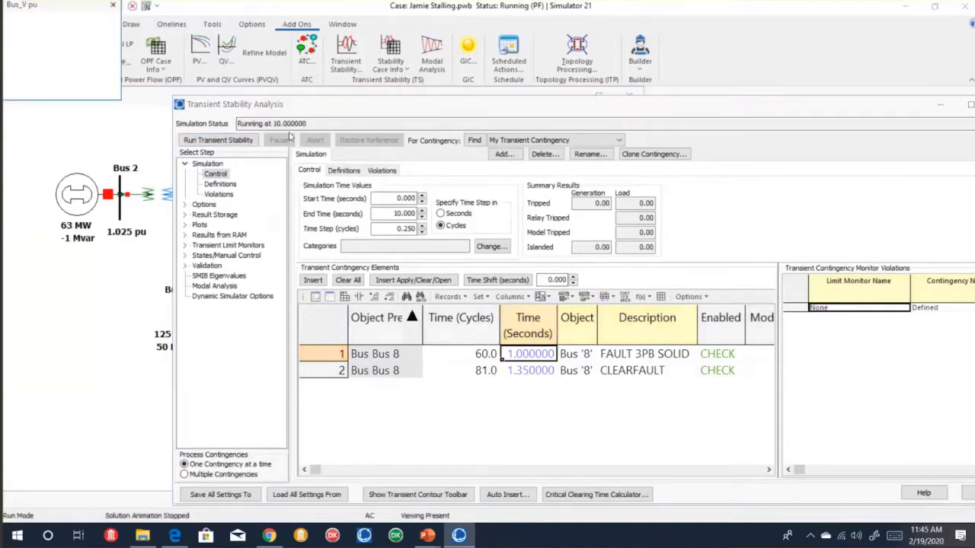
click(205, 27)
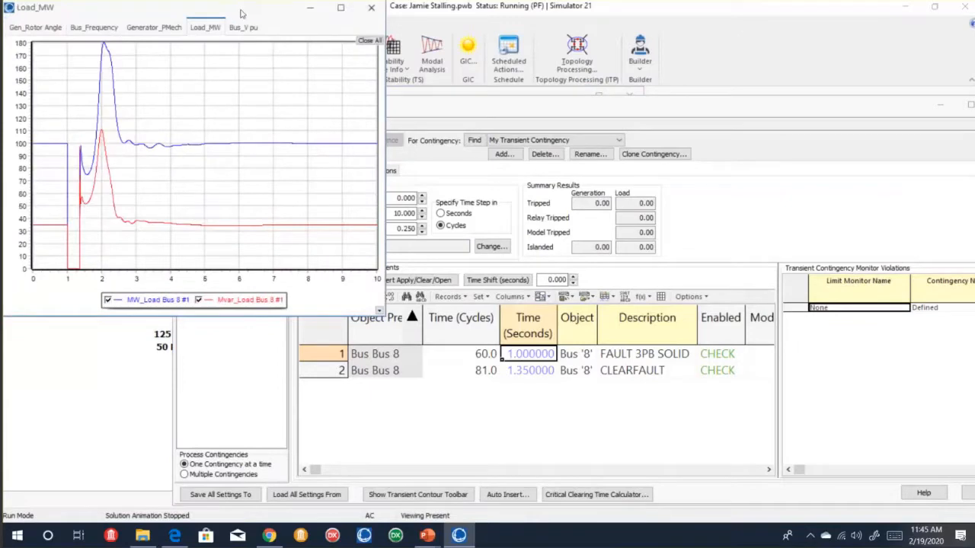
drag(241, 14, 591, 76)
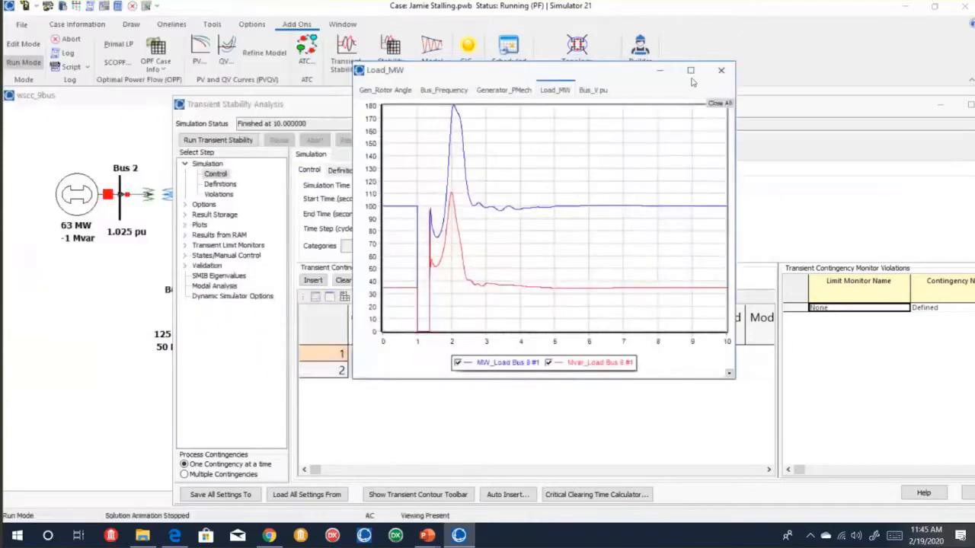
Compare the Bus 8 voltage and load speed curves in the Bus_V pu plot with the Load_MW plot, and close all plots.
click(593, 90)
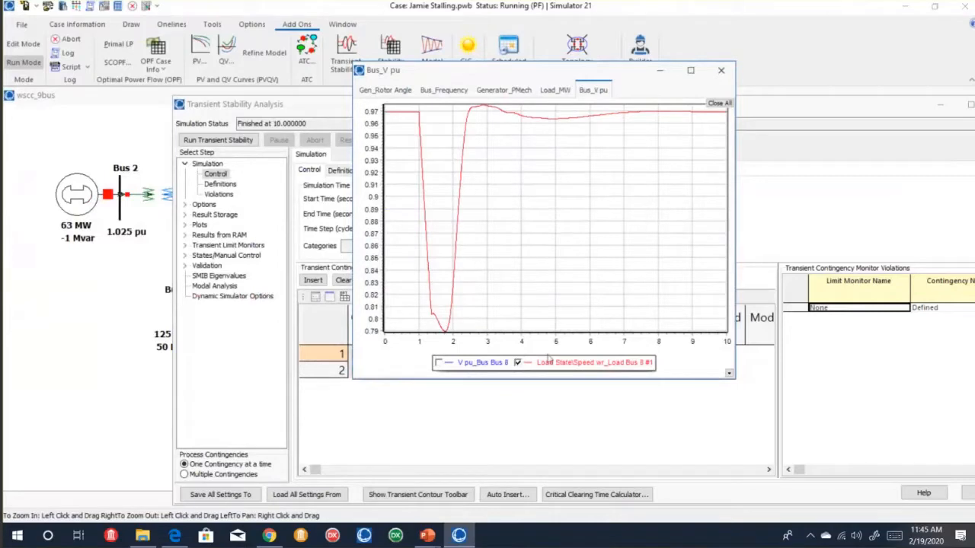
click(547, 363)
click(477, 365)
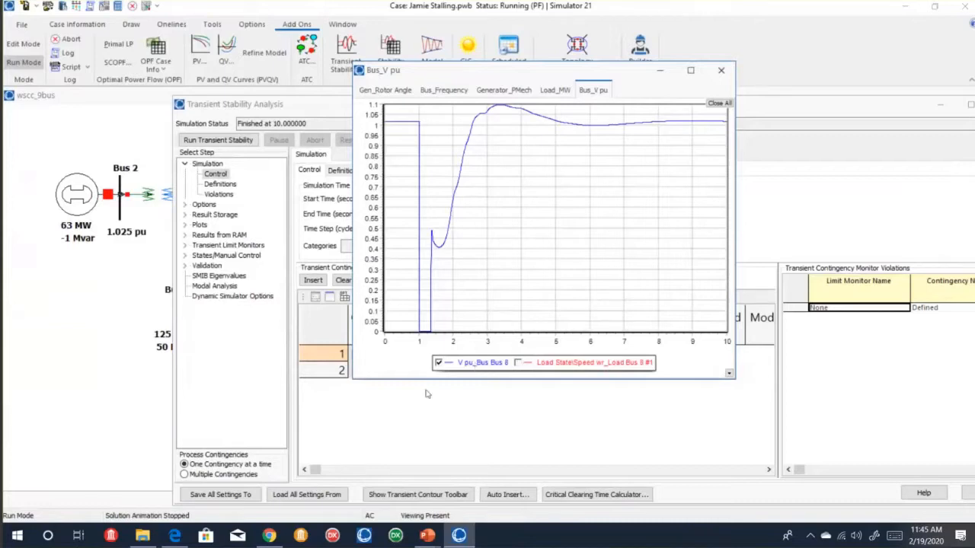
click(551, 90)
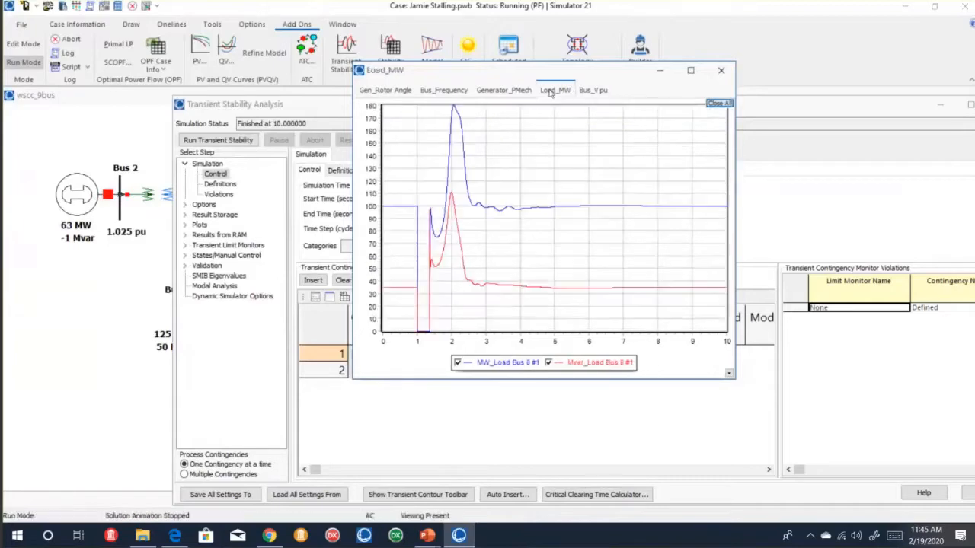
click(593, 93)
click(552, 92)
click(591, 91)
click(438, 362)
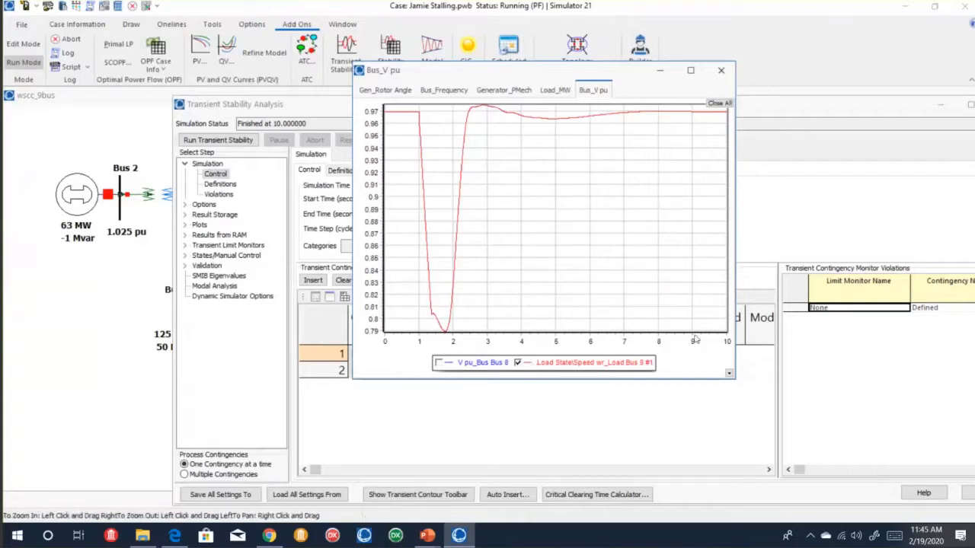
click(719, 102)
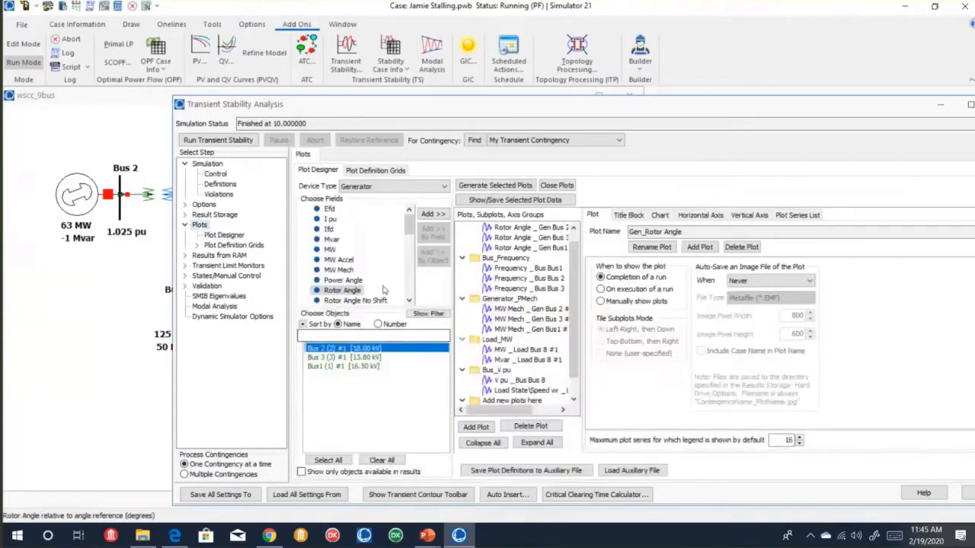
Add a new plot containing the Mechanical Torque and Electrical Torque fields of the Bus 8 load.
click(392, 187)
click(358, 259)
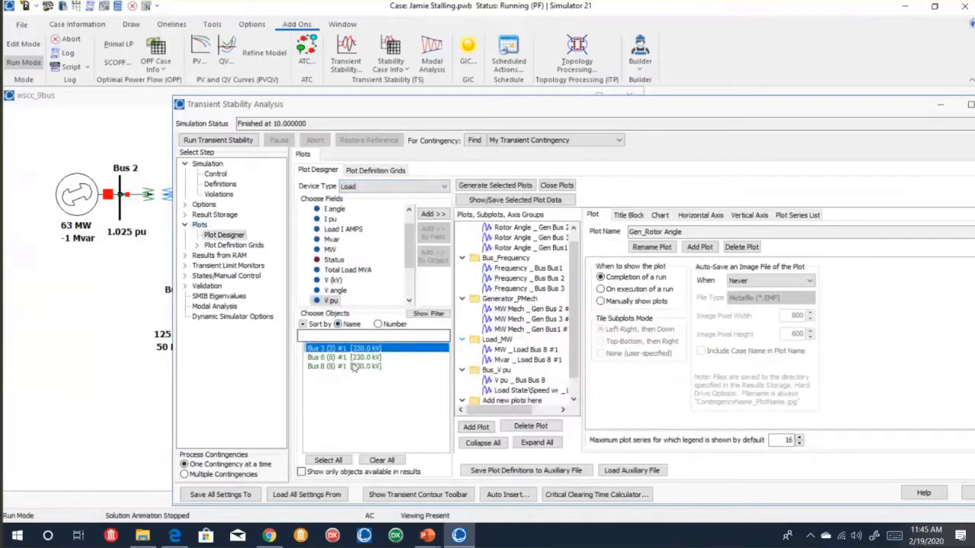
scroll(324, 286, down, 2)
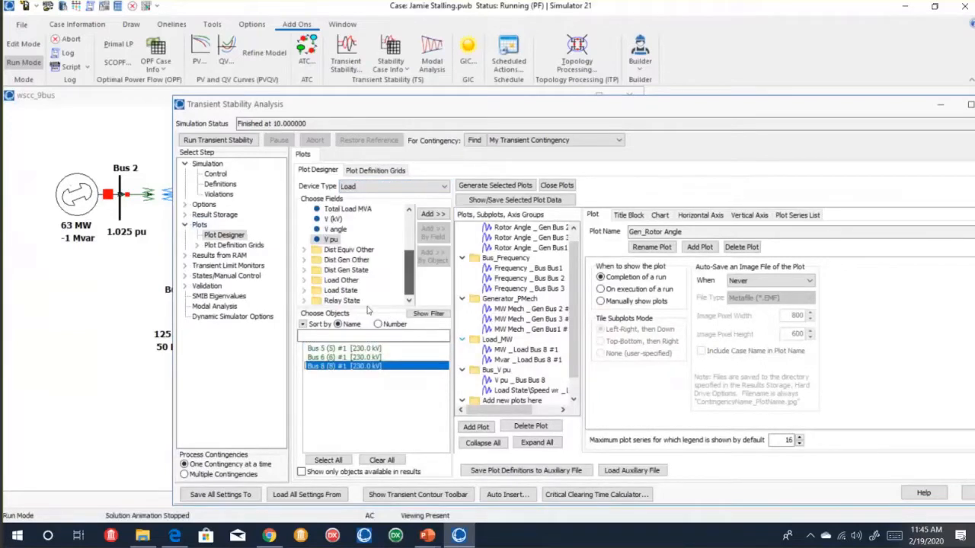
click(304, 280)
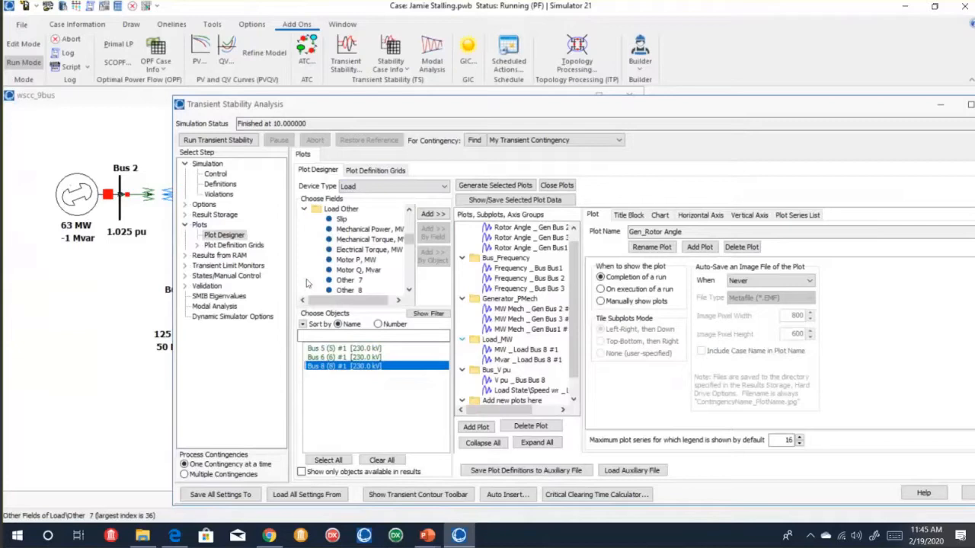
click(373, 231)
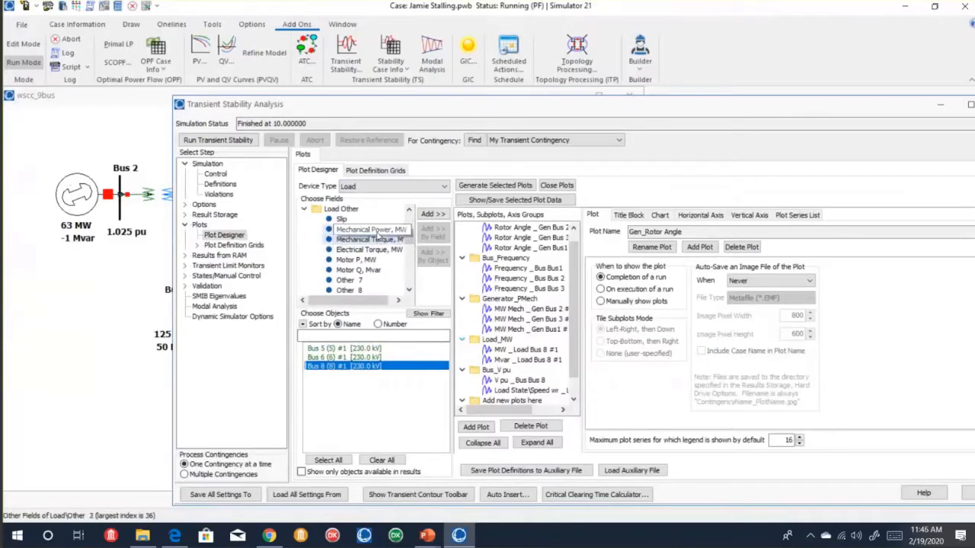
click(381, 239)
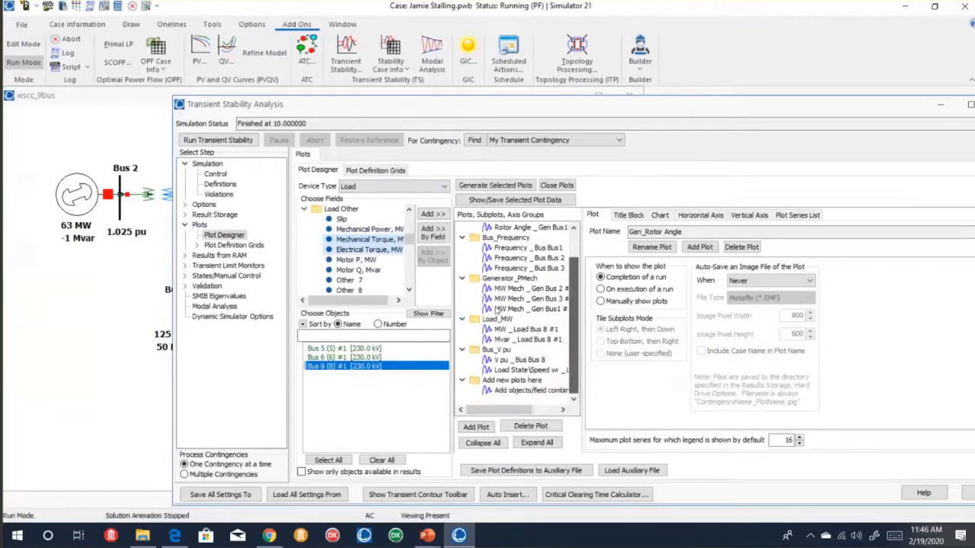
drag(386, 248, 518, 390)
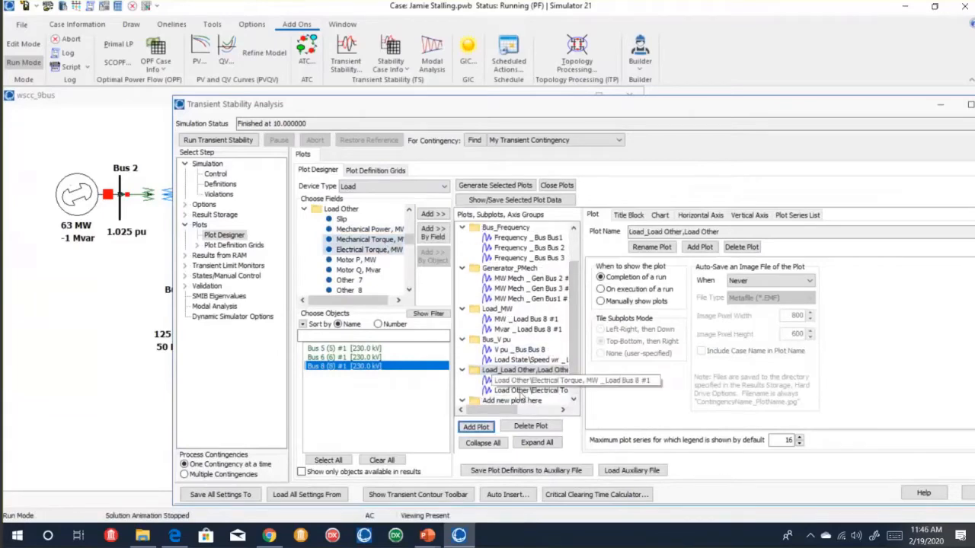
Generate and examine the torque, speed and Load_MW plots for the Bus 8 load one after another, closing each.
click(501, 187)
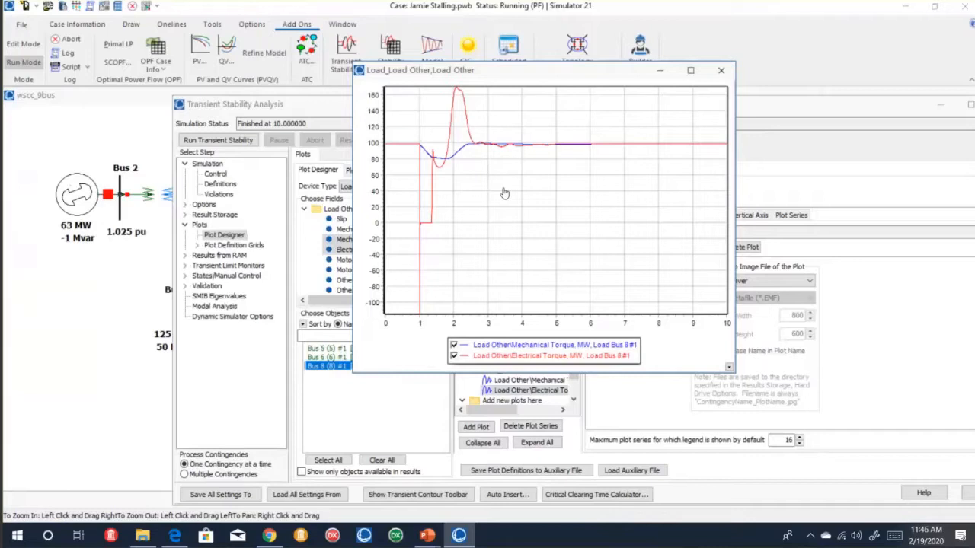
click(714, 73)
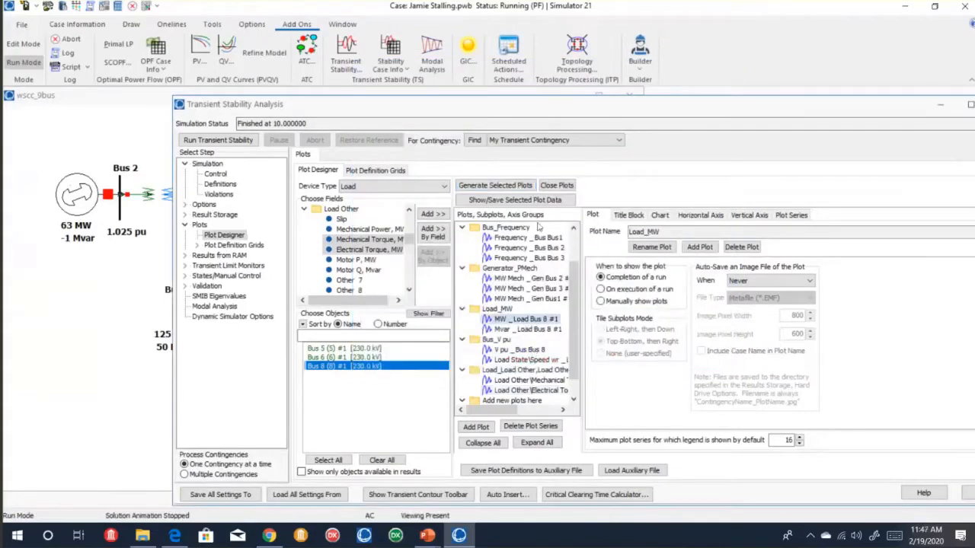
click(526, 370)
click(525, 359)
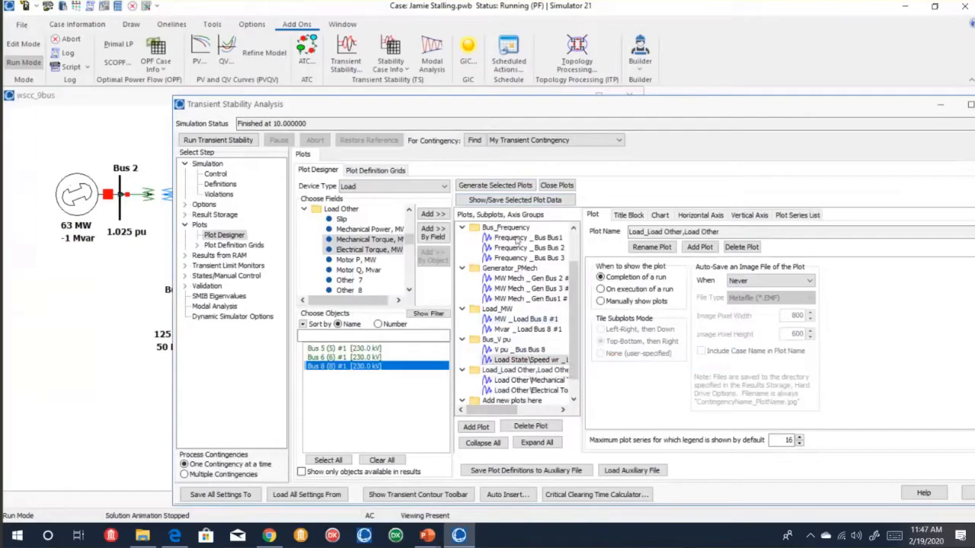
click(516, 189)
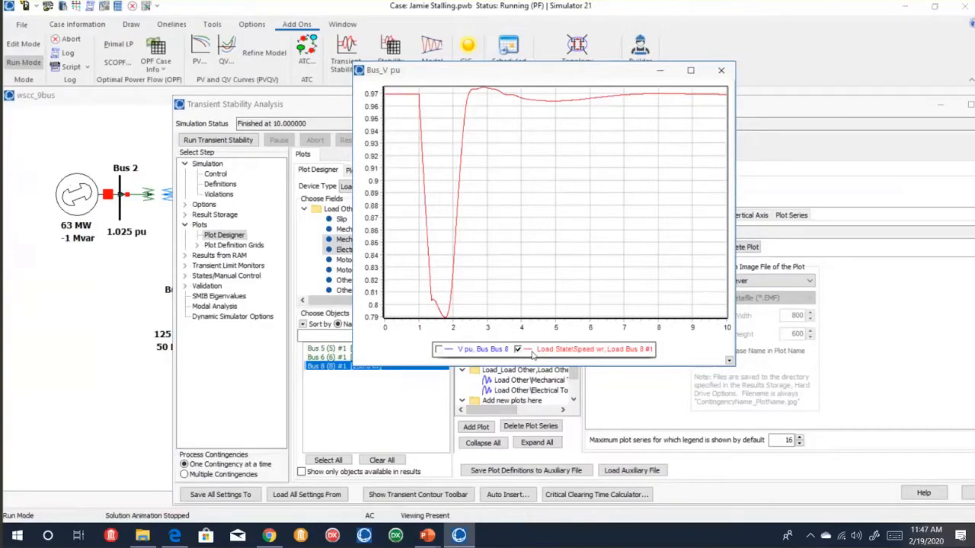
click(721, 71)
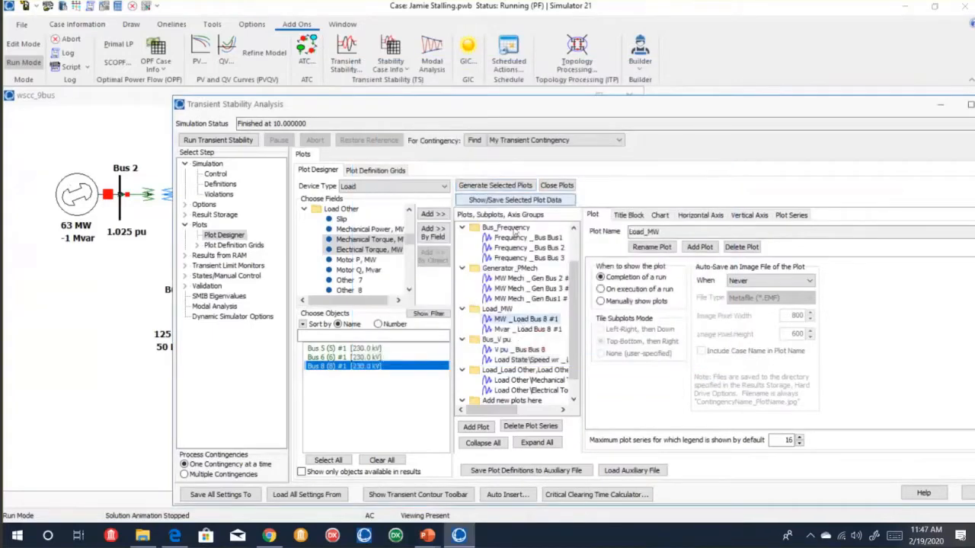
click(499, 187)
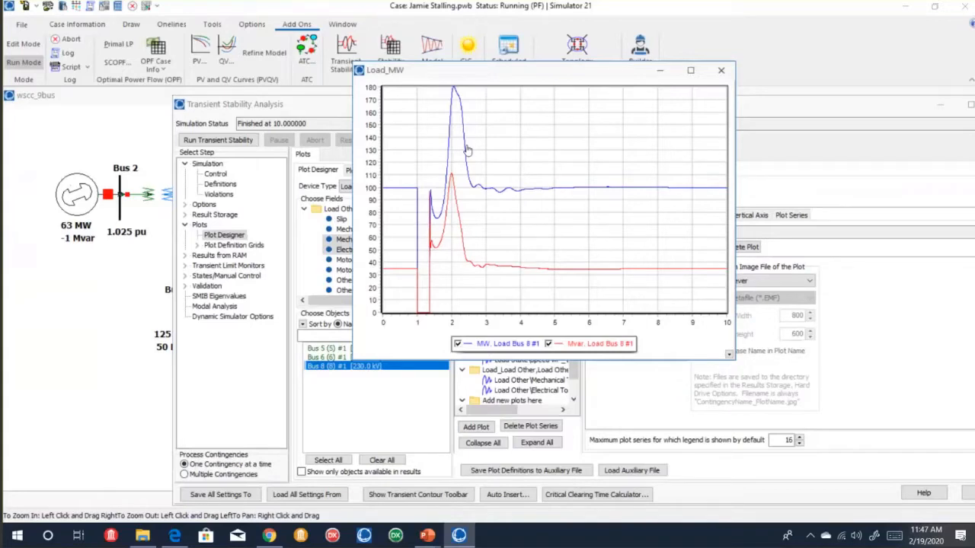
click(721, 71)
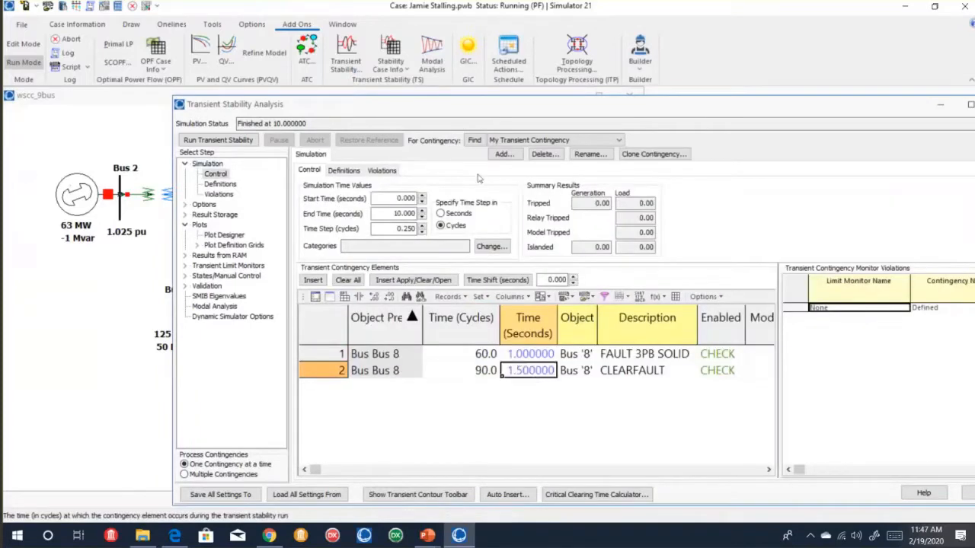
Rerun the transient stability simulation with the Bus 8 fault cleared at 1.5 seconds, and review the Load_MW and Generator_PMech plots.
click(236, 143)
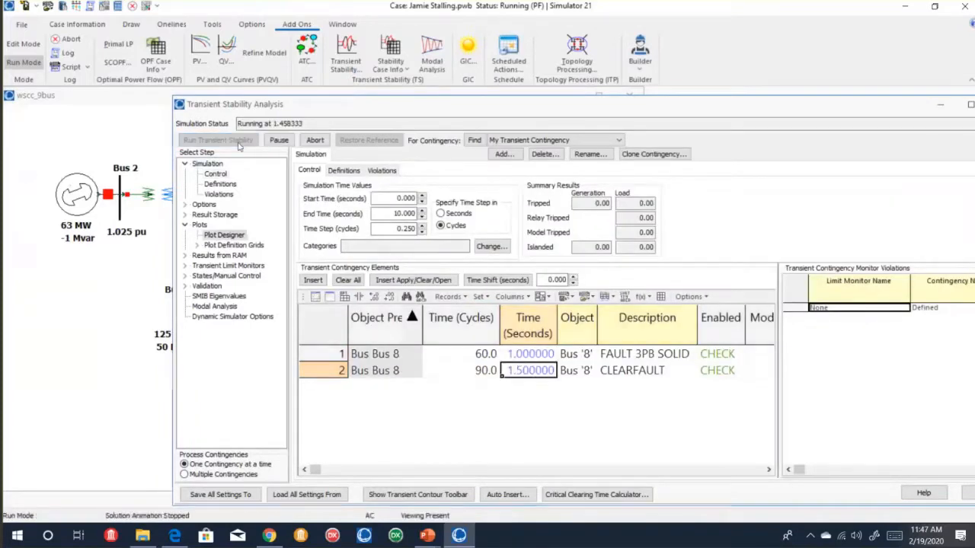
click(594, 89)
click(554, 90)
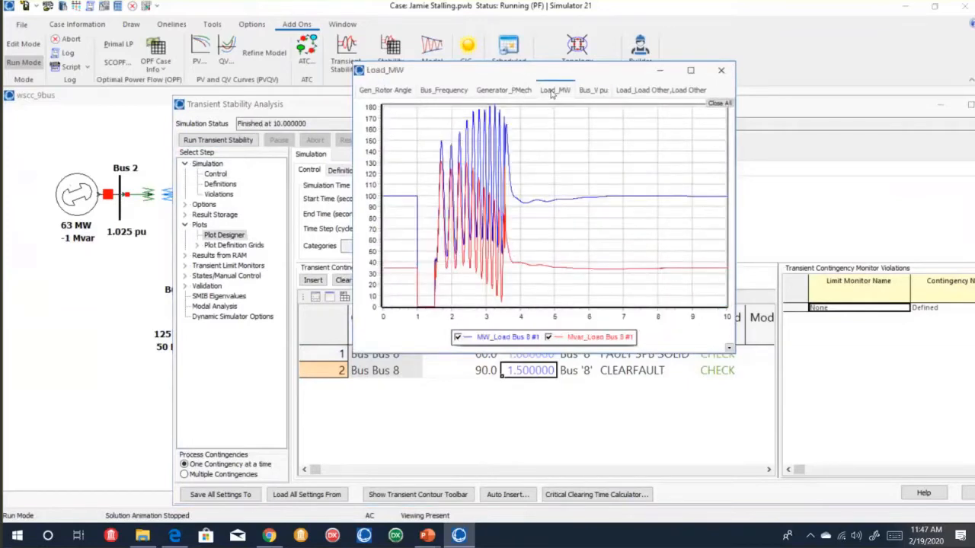
click(506, 90)
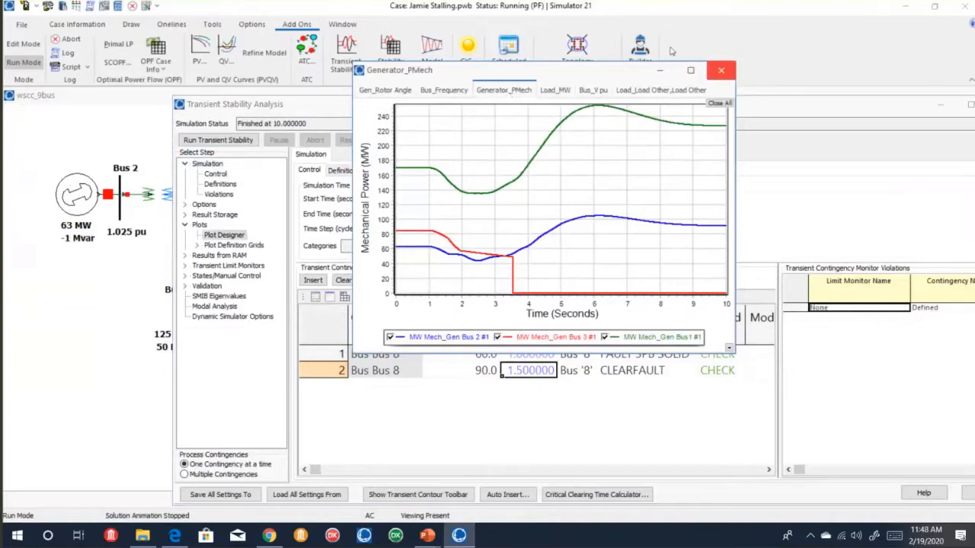
click(721, 70)
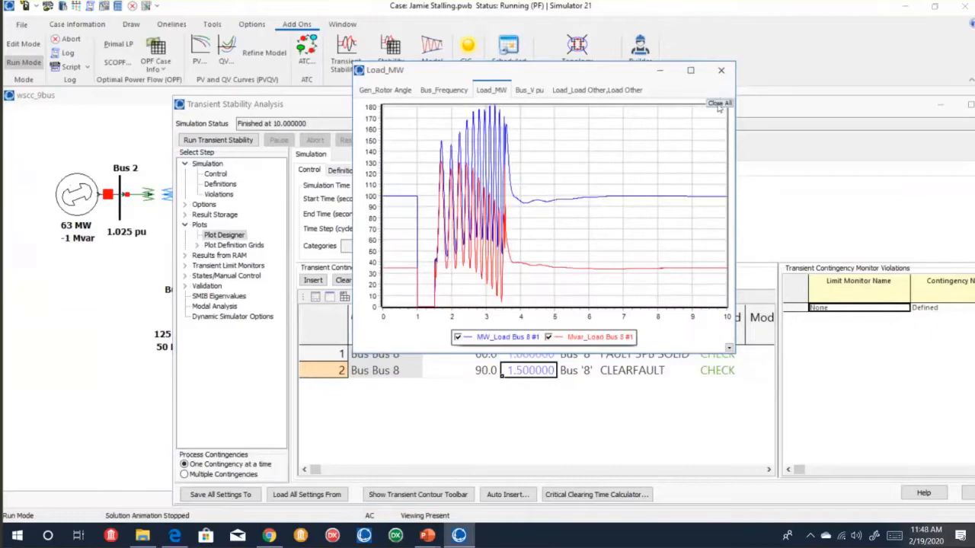
click(719, 104)
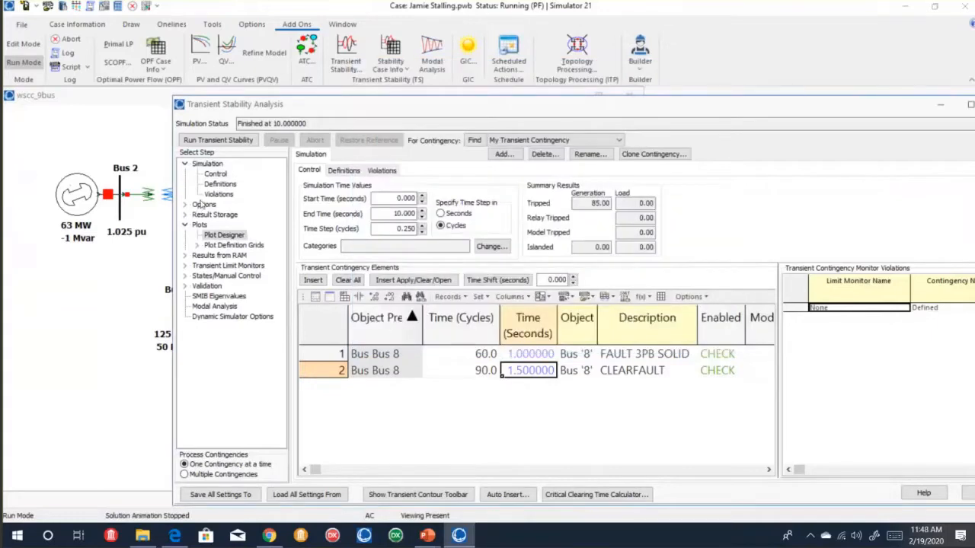
Set the Over Speed and Under Speed actions of the generic generator limit monitors to Ignore.
click(203, 205)
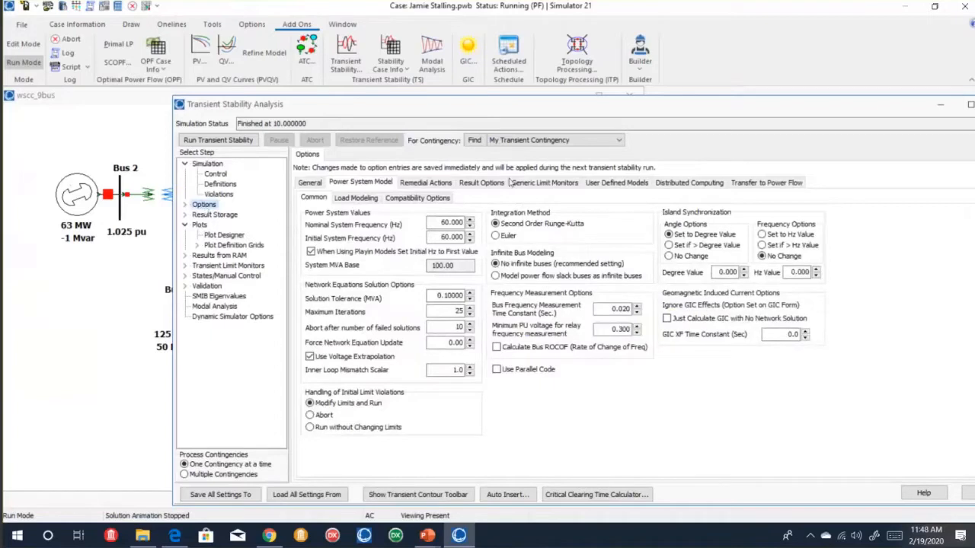
click(512, 182)
click(442, 273)
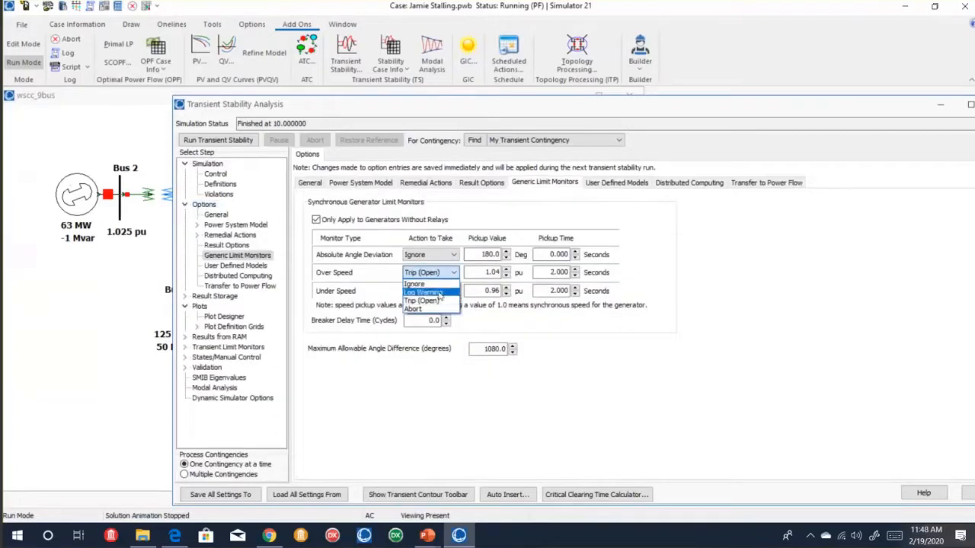
click(415, 283)
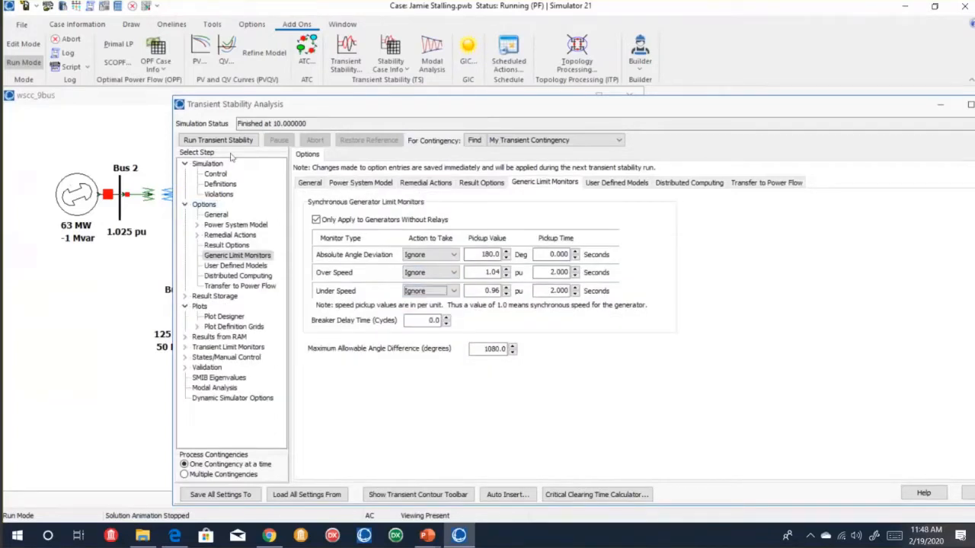
Rerun the transient stability simulation and review the Generator_PMech, Load_MW, Bus_V pu and Bus 8 load torque plots.
click(228, 143)
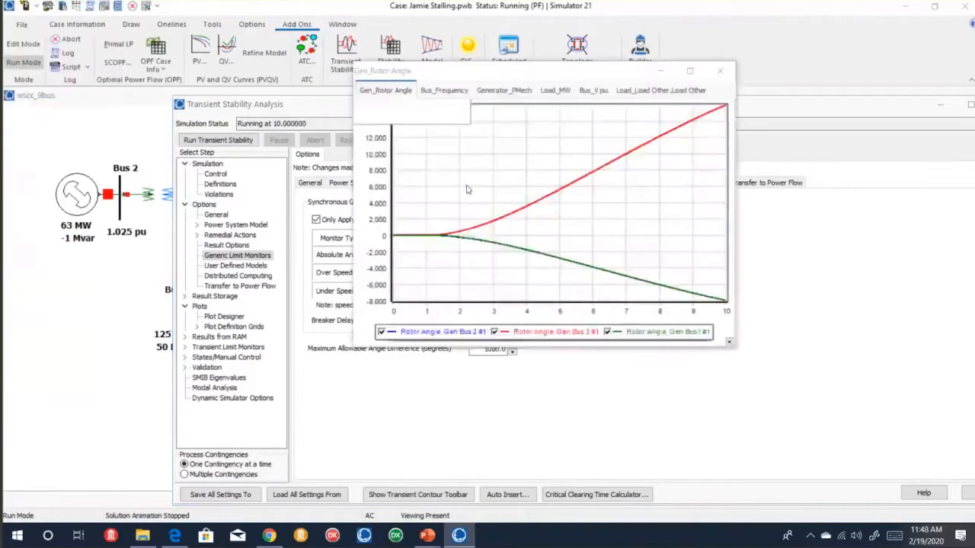
click(509, 91)
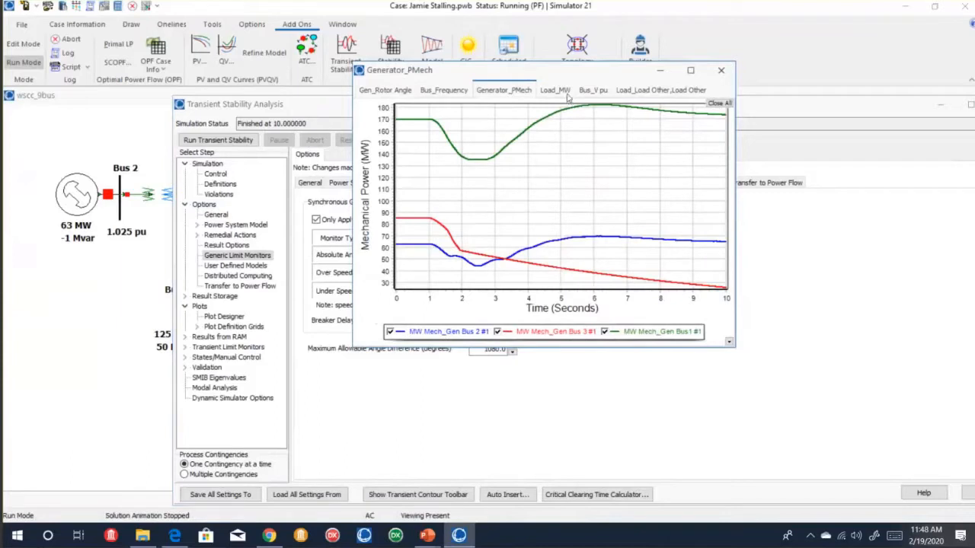
click(567, 93)
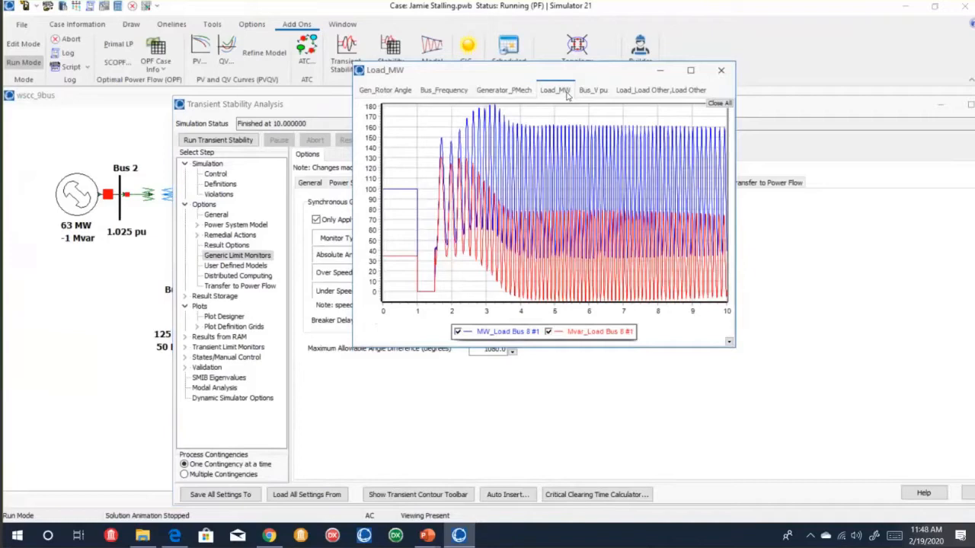
click(629, 92)
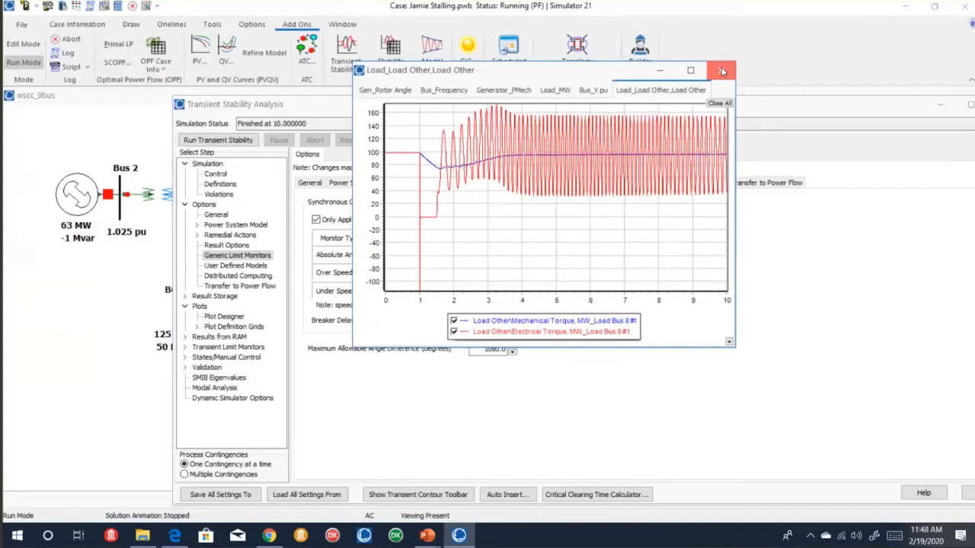
click(598, 91)
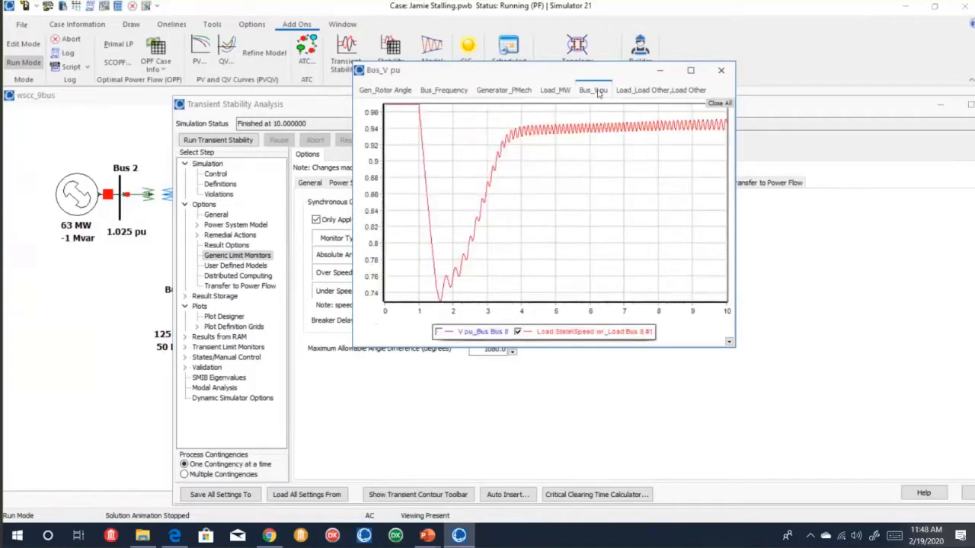
click(638, 90)
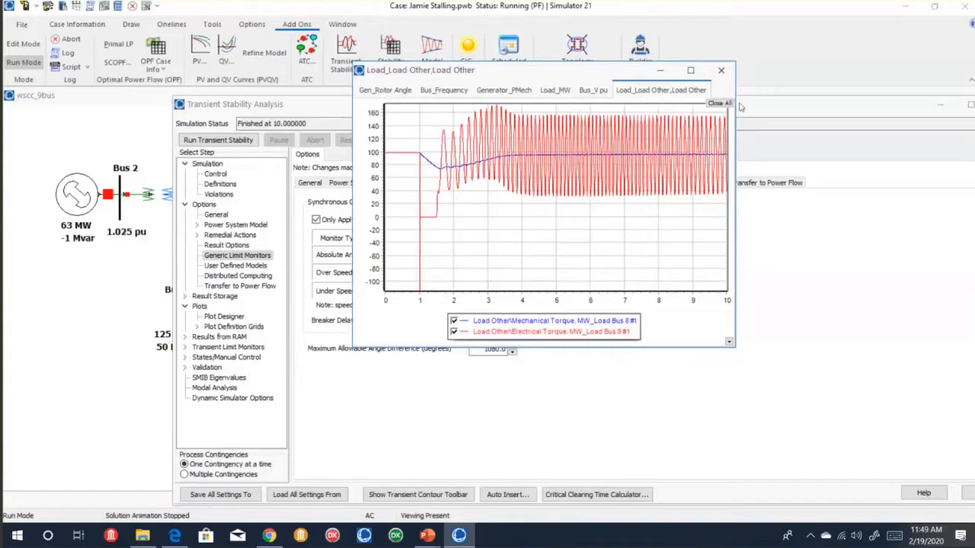
Switch to the PowerPoint load modeling presentation and review the slide on the impact of model protection parameters.
key(alt+Tab)
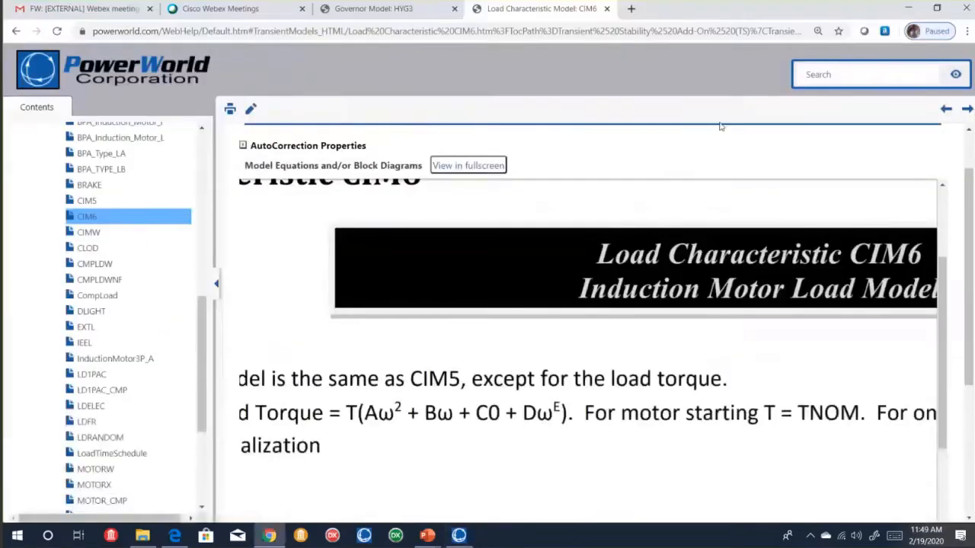
key(alt+Tab)
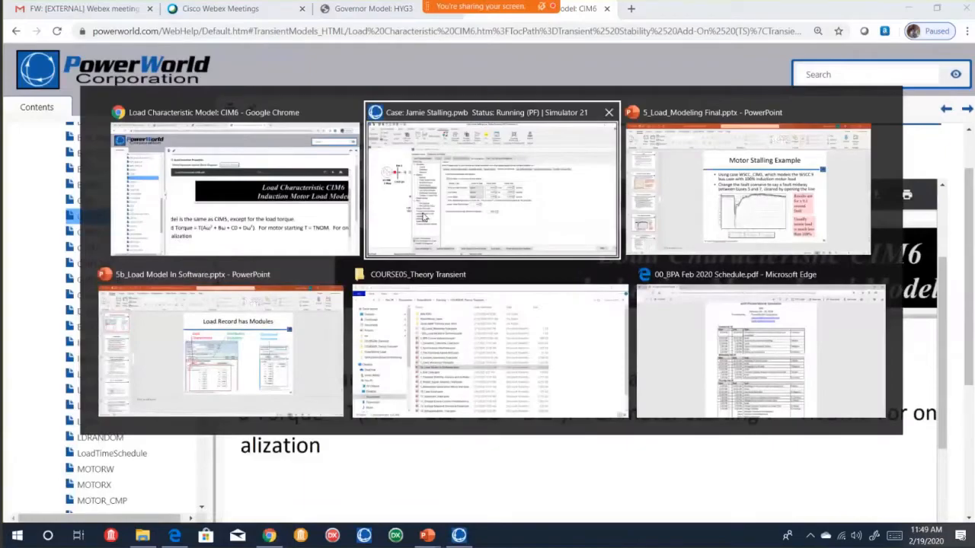
key(alt+Tab)
key(Page_Down)
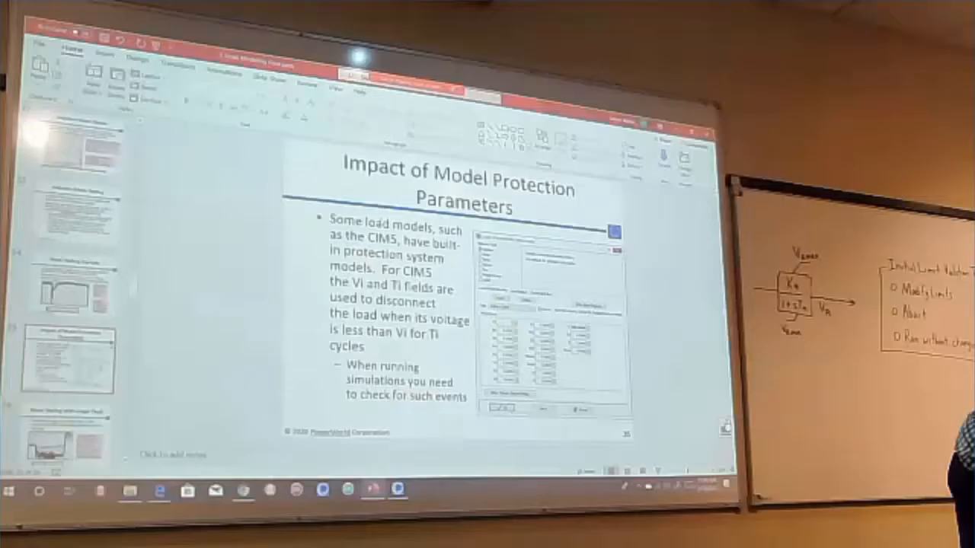
key(Page_Down)
key(Page_Up)
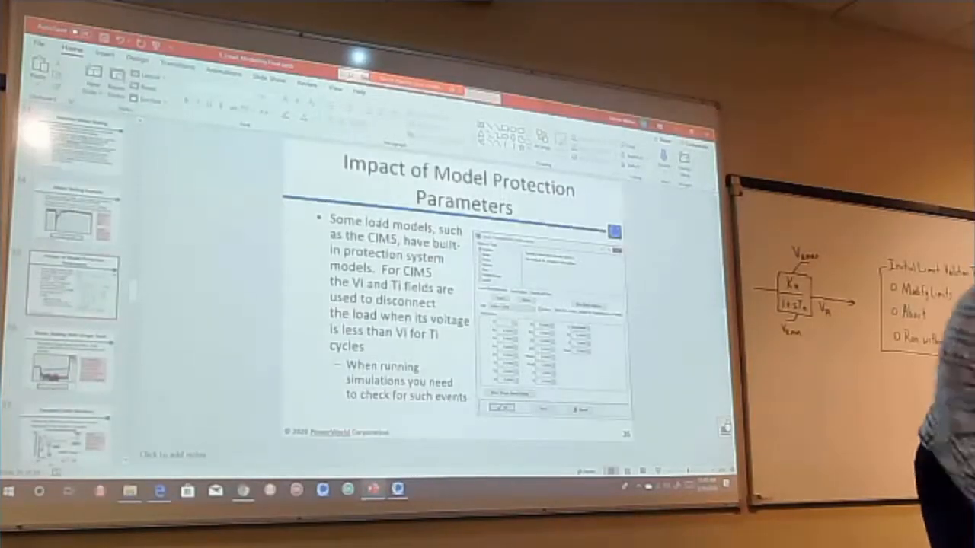
Return to PowerWorld Simulator and close the open simulation result plots.
key(alt+Tab)
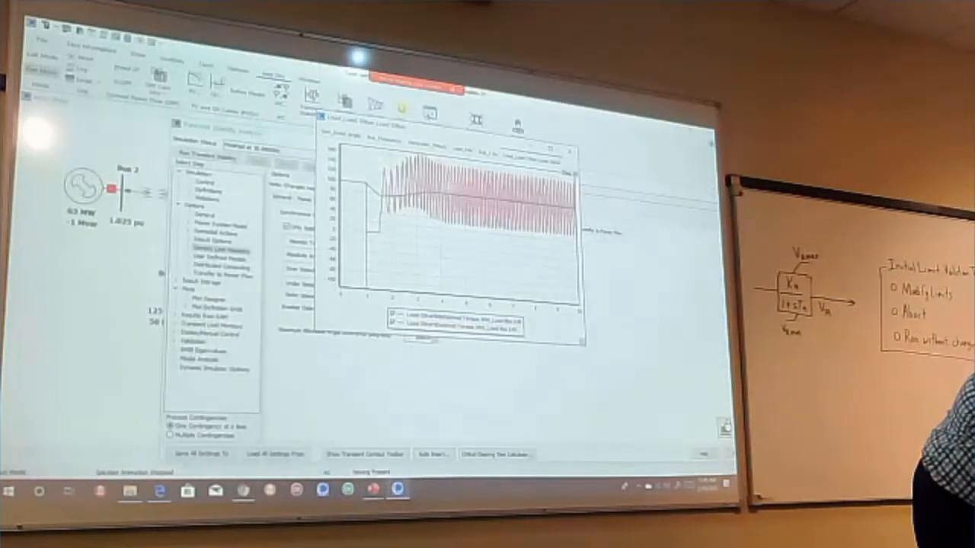
click(570, 151)
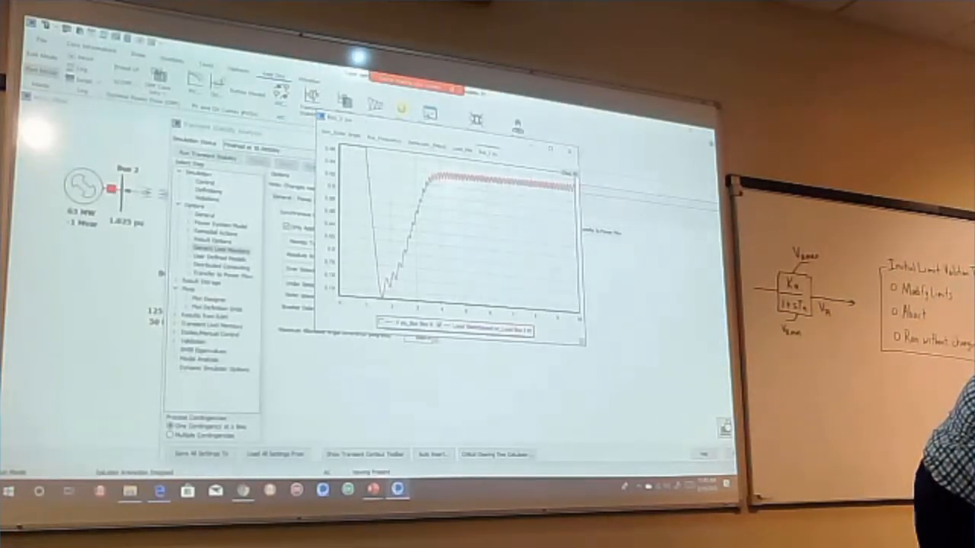
click(570, 151)
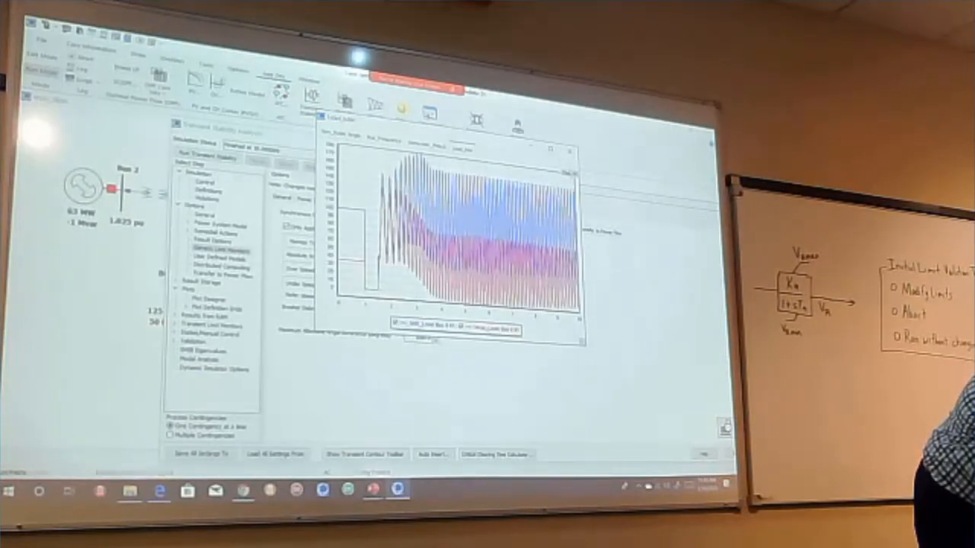
click(569, 151)
key(Escape)
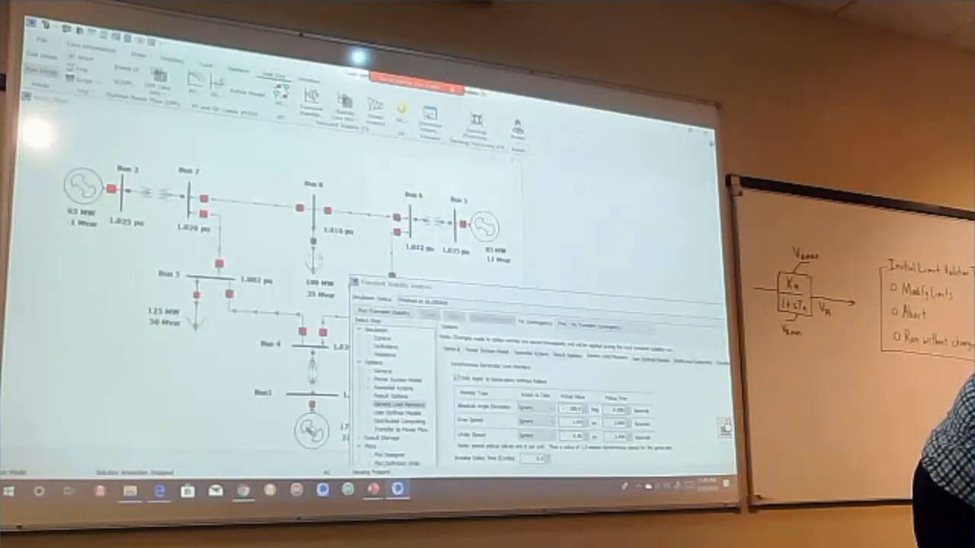
Edit the Vi and Ti voltage trip parameters in the Bus 8 load's induction motor stability model and accept the load options.
right_click(326, 262)
click(361, 265)
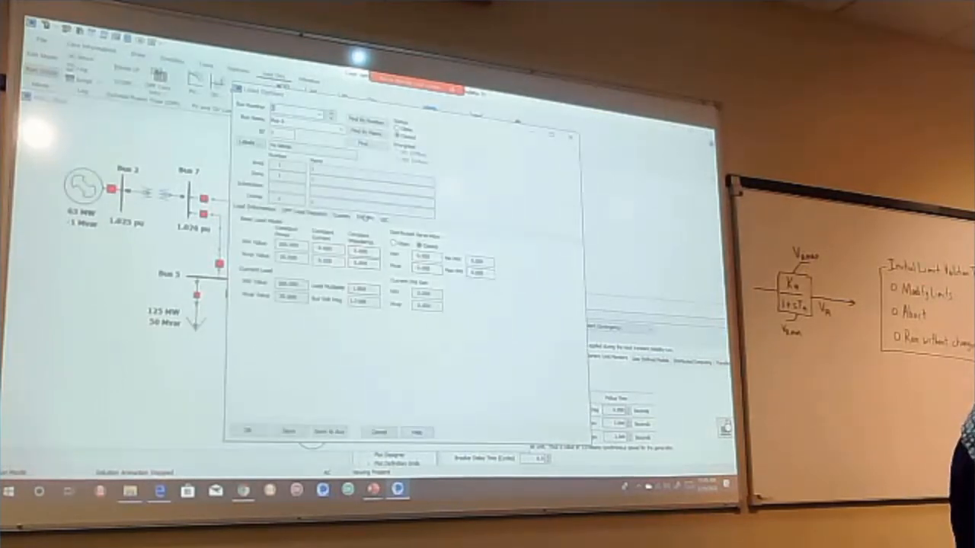
click(367, 218)
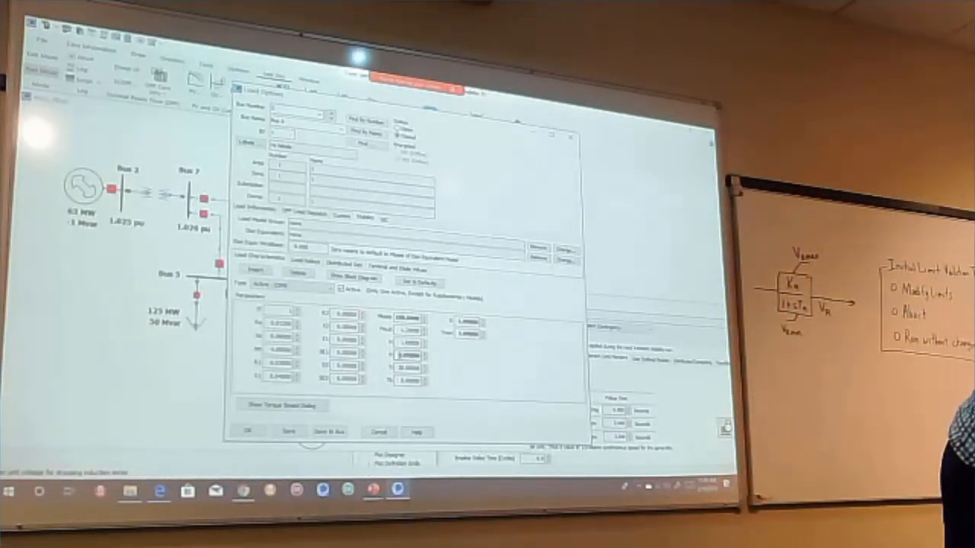
double_click(410, 356)
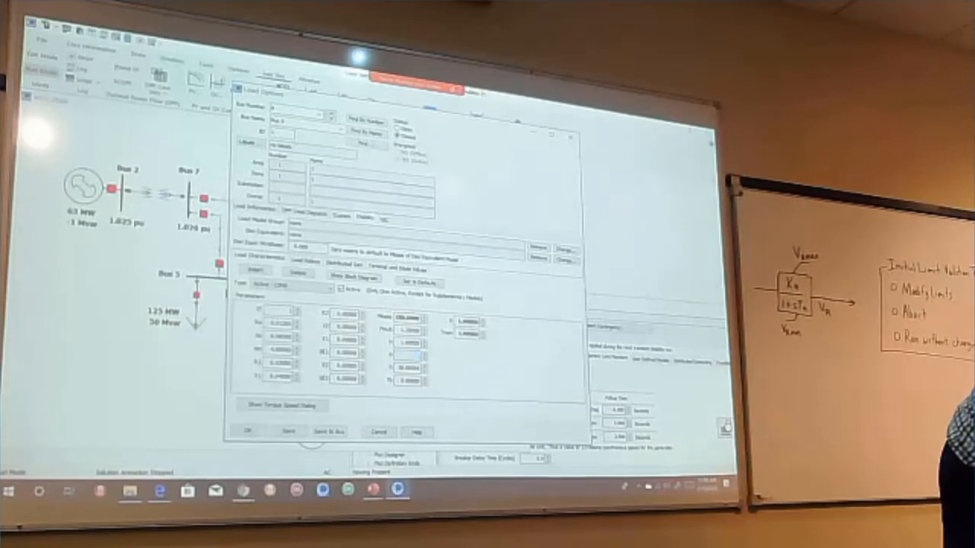
double_click(409, 367)
click(246, 432)
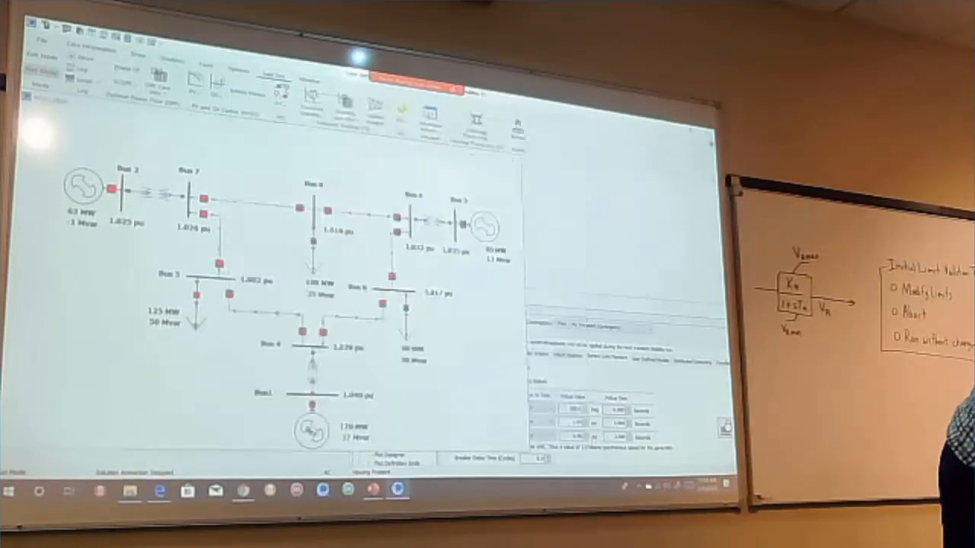
Rerun the transient stability simulation with the edited motor protection parameters of the Bus 8 load.
drag(594, 299, 435, 172)
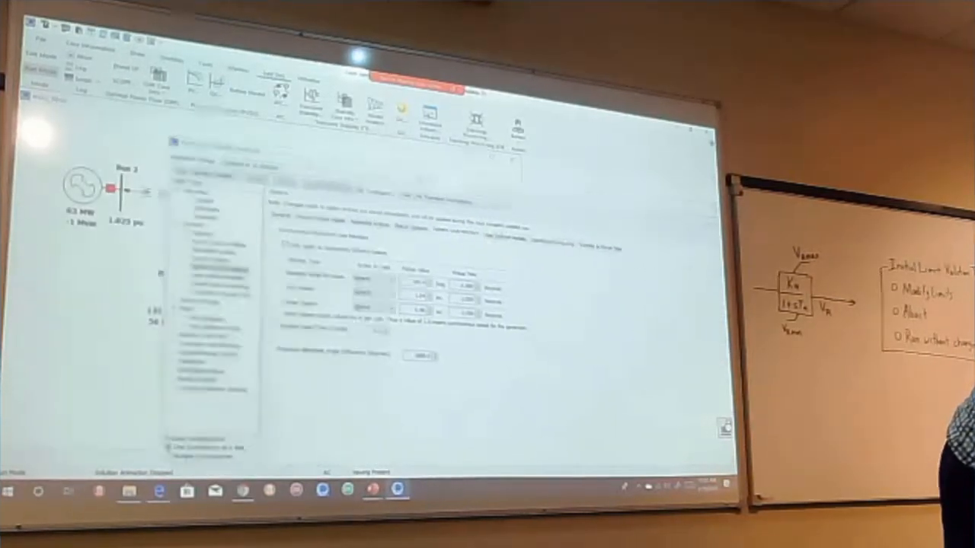
click(204, 174)
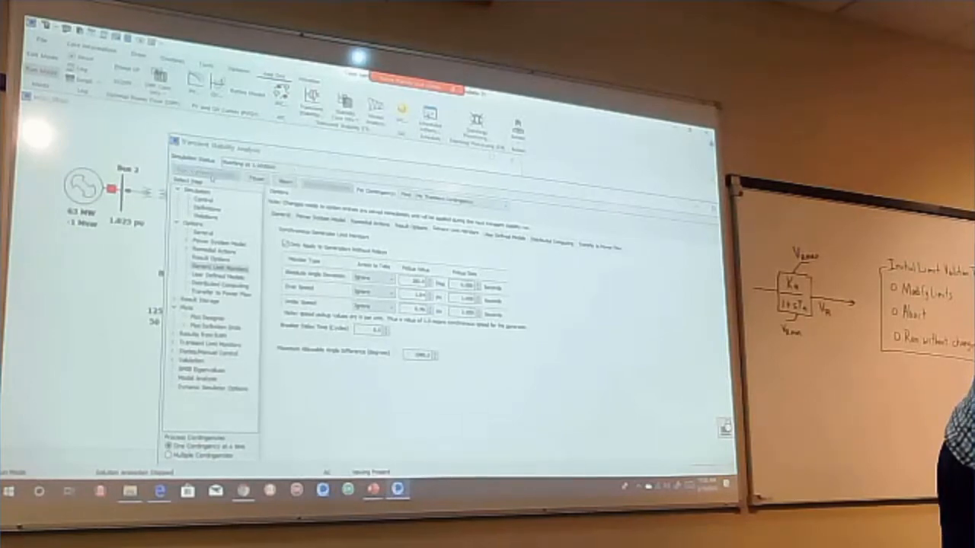